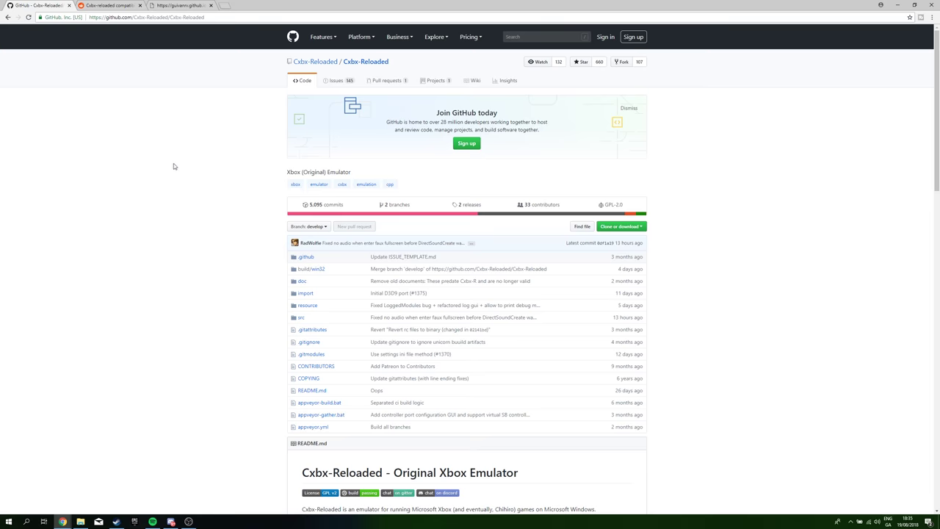
# Review the Cxbx-Reloaded repository's address and the minimum system requirements listed in its README
pyautogui.click(239, 16)
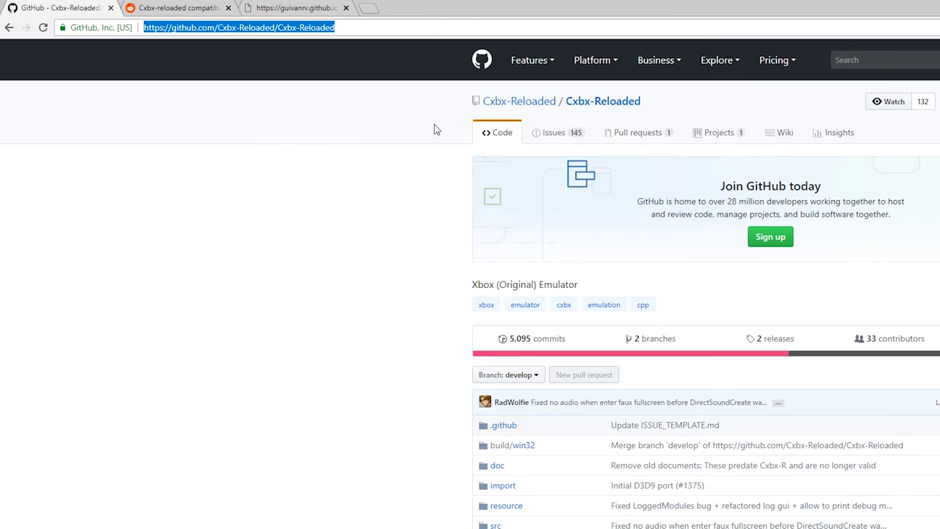
pyautogui.scroll(-2, 678, 285)
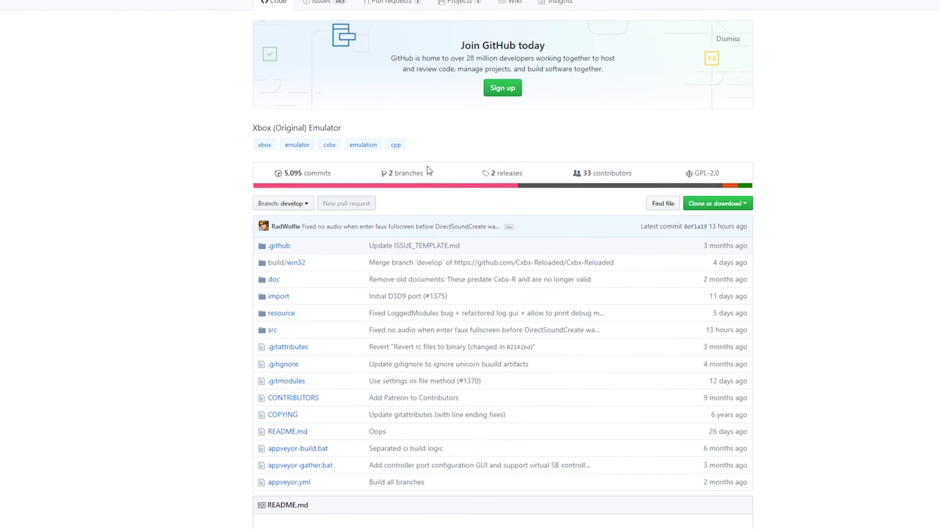
pyautogui.scroll(-3, 440, 220)
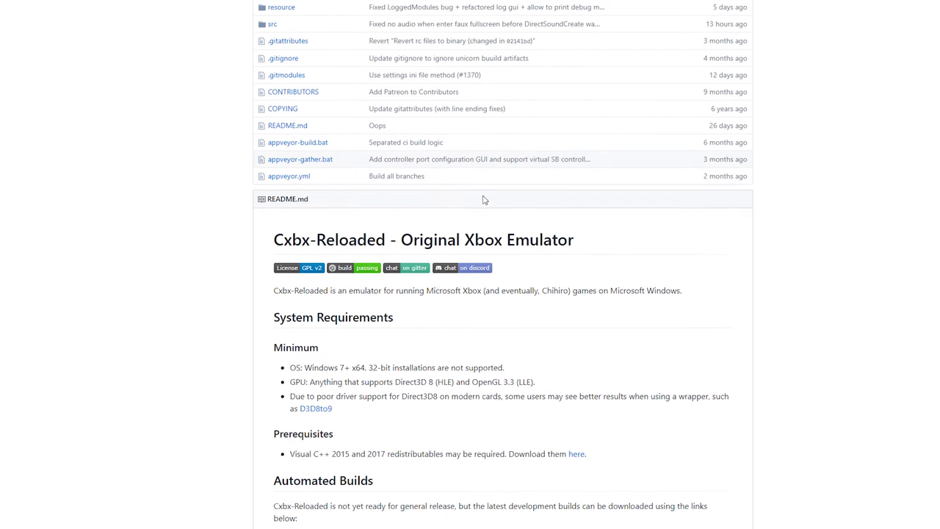
pyautogui.moveTo(280, 307); pyautogui.dragTo(436, 319)
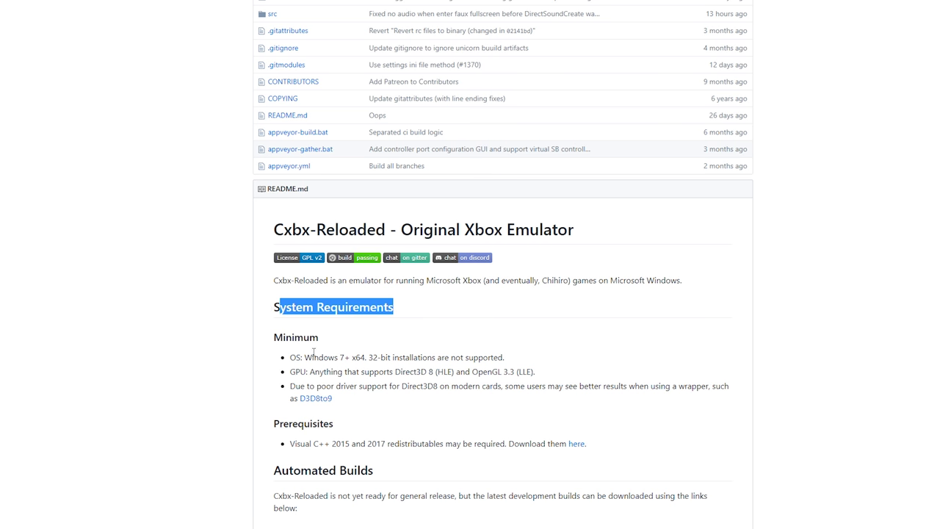
pyautogui.moveTo(303, 357); pyautogui.dragTo(492, 371)
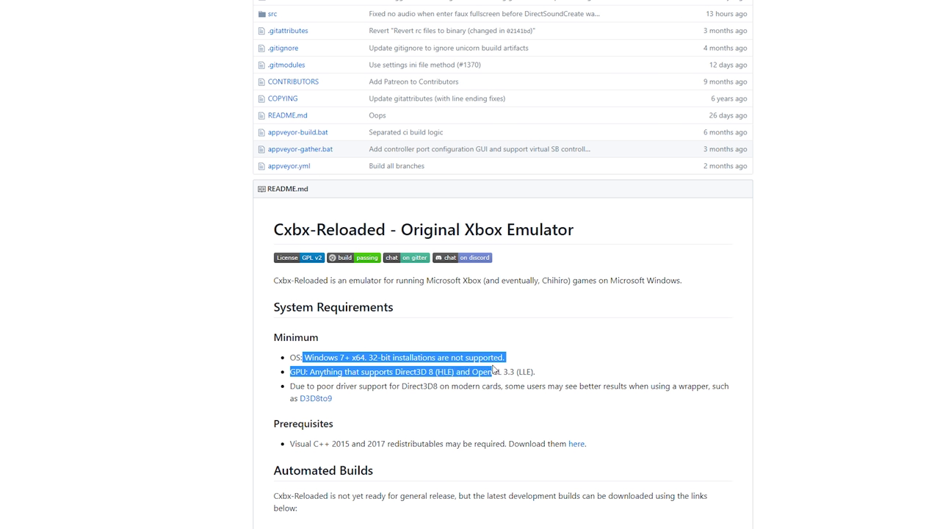
pyautogui.click(492, 371)
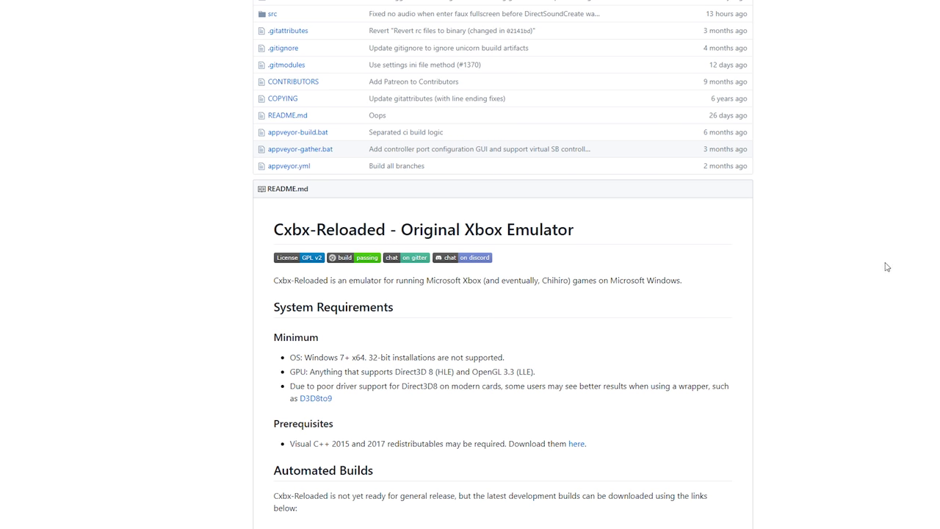
# Examine the automated builds in the README, highlighting the Latest Stable heading and its Release Build link
pyautogui.scroll(-3, 913, 205)
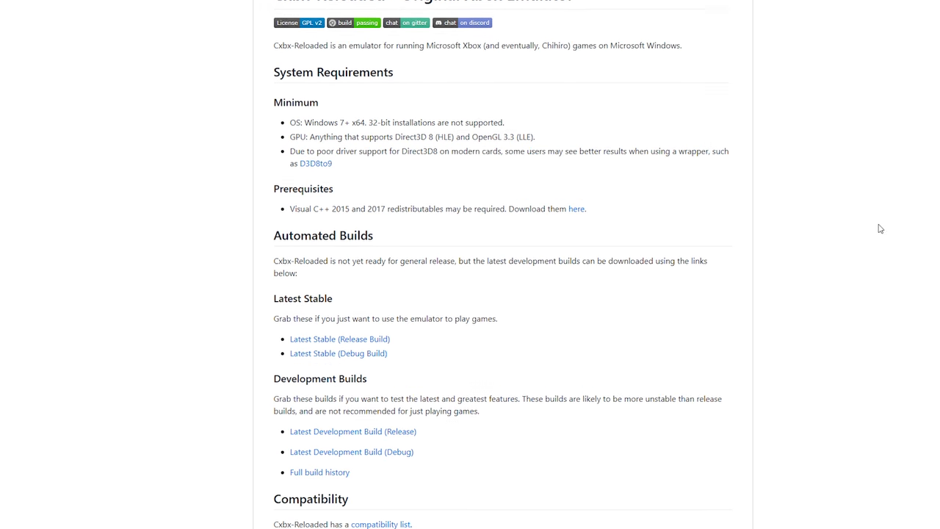
pyautogui.moveTo(279, 278); pyautogui.dragTo(336, 279)
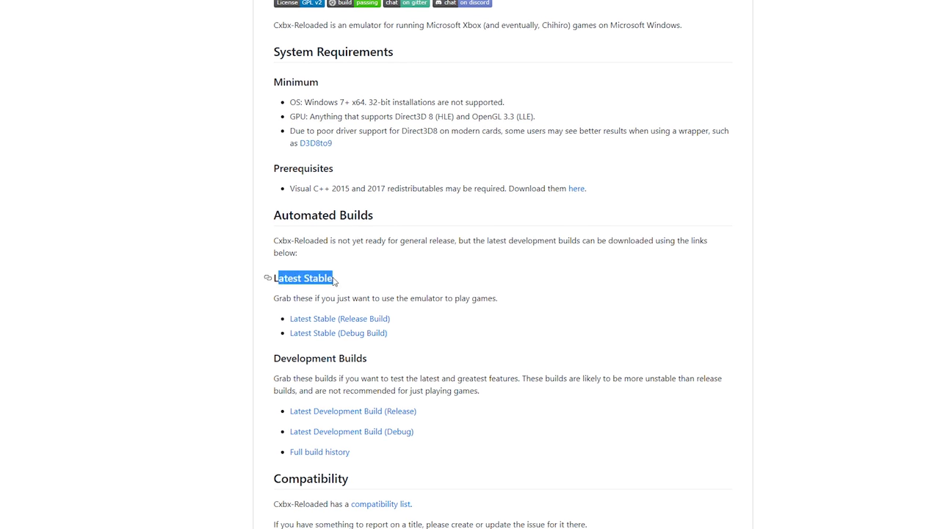
pyautogui.click(333, 281)
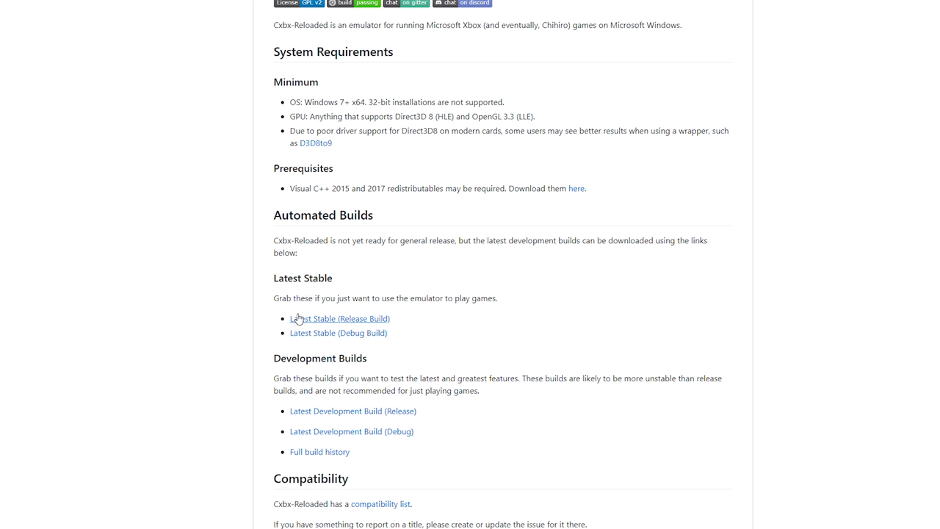
pyautogui.moveTo(411, 326); pyautogui.dragTo(312, 319)
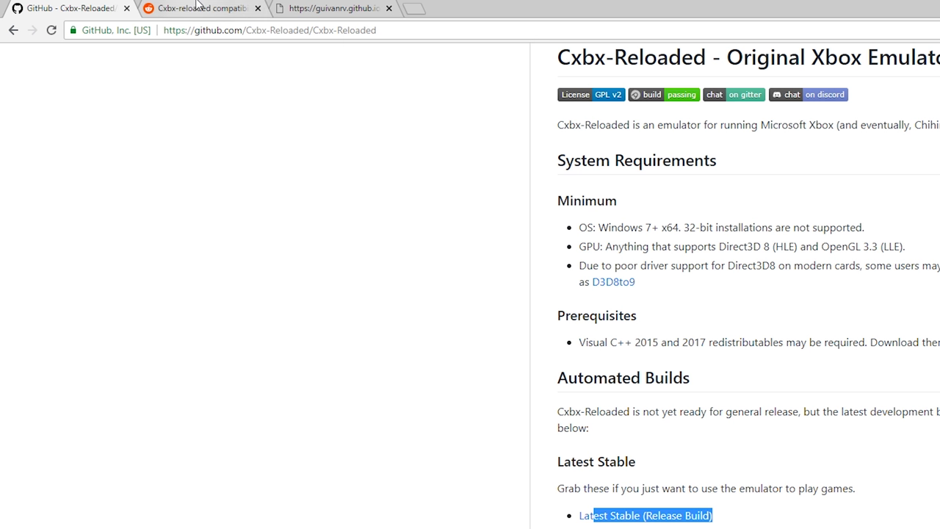
# View the r/emulation thread about the Cxbx-Reloaded compatibility list and select the thread's web address
pyautogui.click(227, 6)
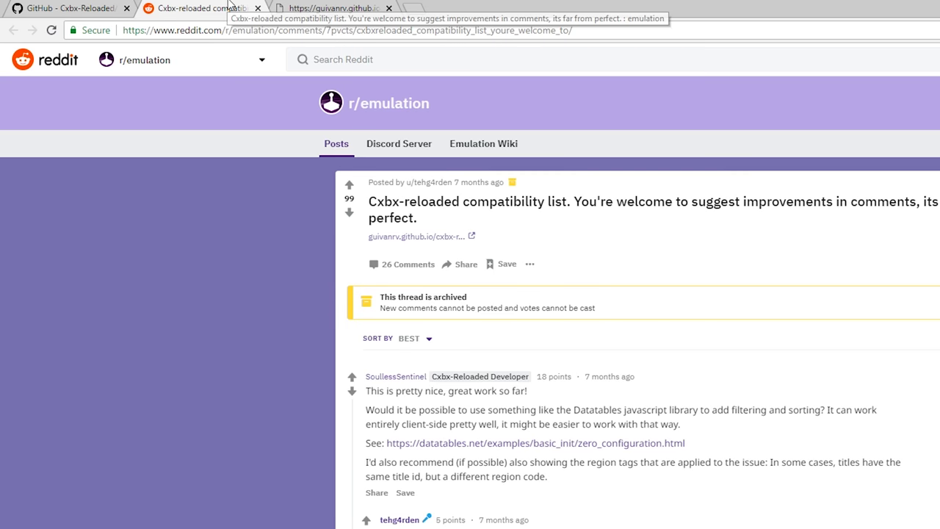
pyautogui.moveTo(504, 241); pyautogui.dragTo(385, 205)
pyautogui.click(392, 207)
pyautogui.click(303, 31)
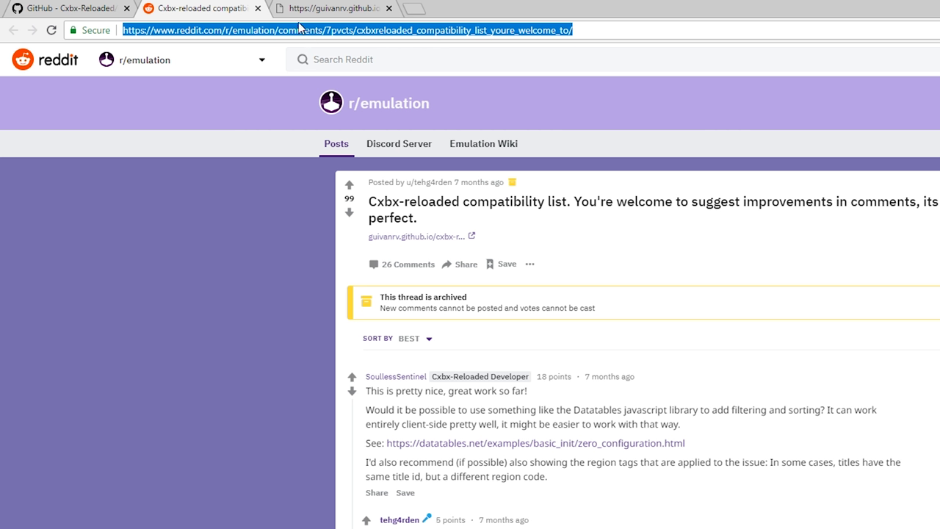
# Look through the game titles and their states in the Cxbx-Reloaded compatibility list on guivanrv.github.io
pyautogui.click(327, 8)
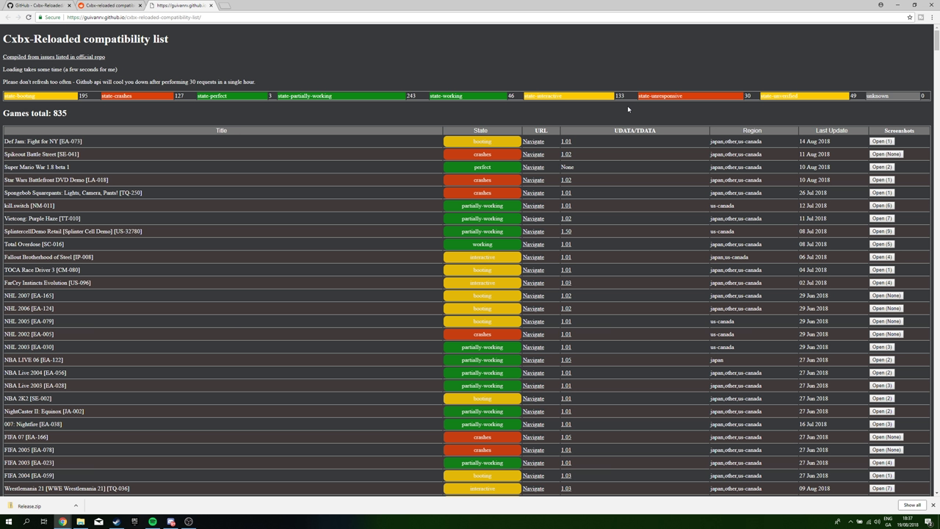
pyautogui.scroll(-3, 310, 218)
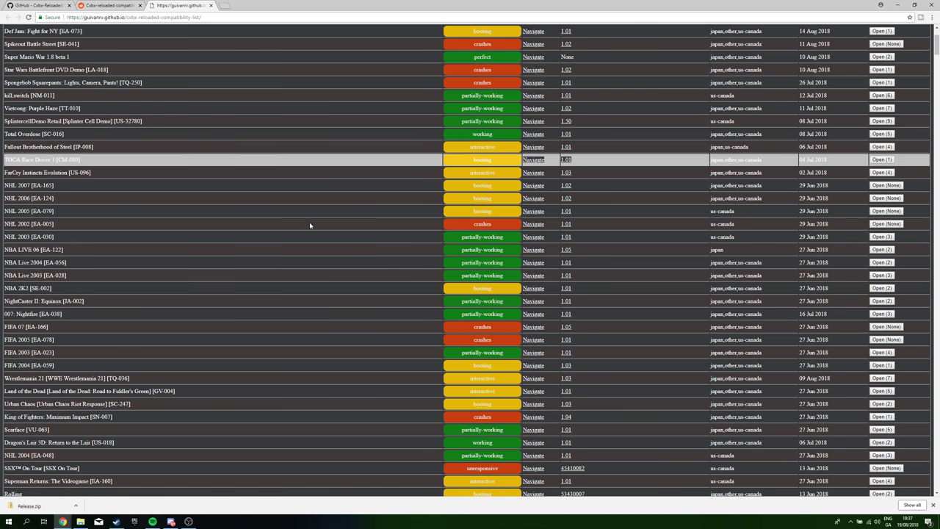
pyautogui.scroll(-1, 308, 242)
pyautogui.scroll(-2, 314, 264)
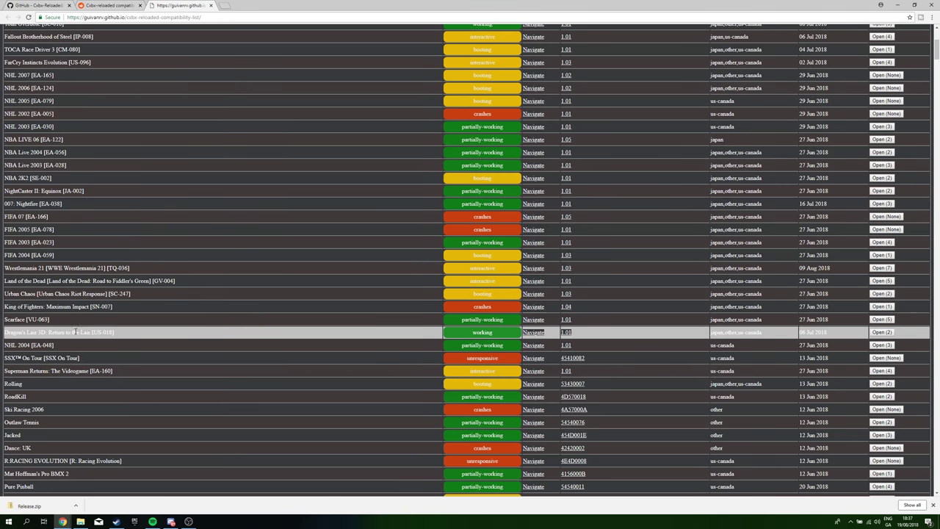
pyautogui.scroll(3, 76, 332)
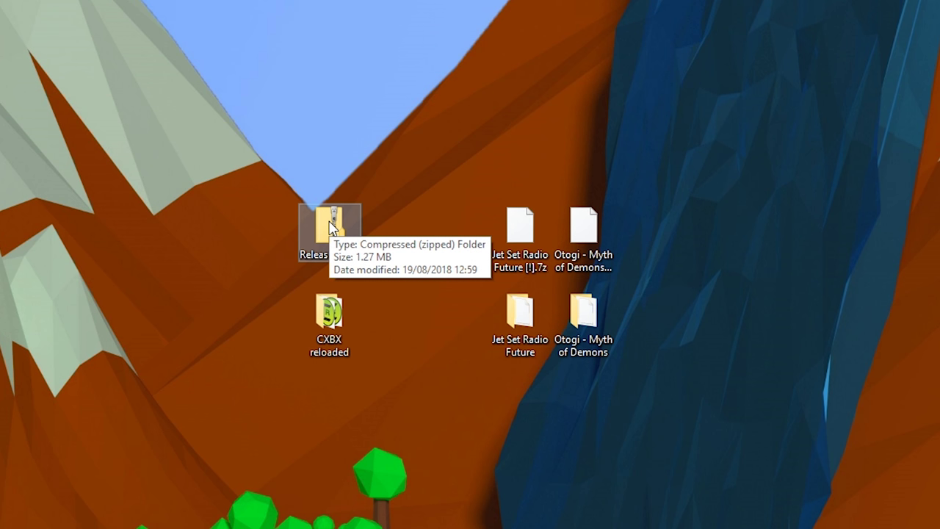
# Launch the Cxbx application from the CXBX reloaded folder on the desktop and minimize the folder window
pyautogui.doubleClick(339, 315)
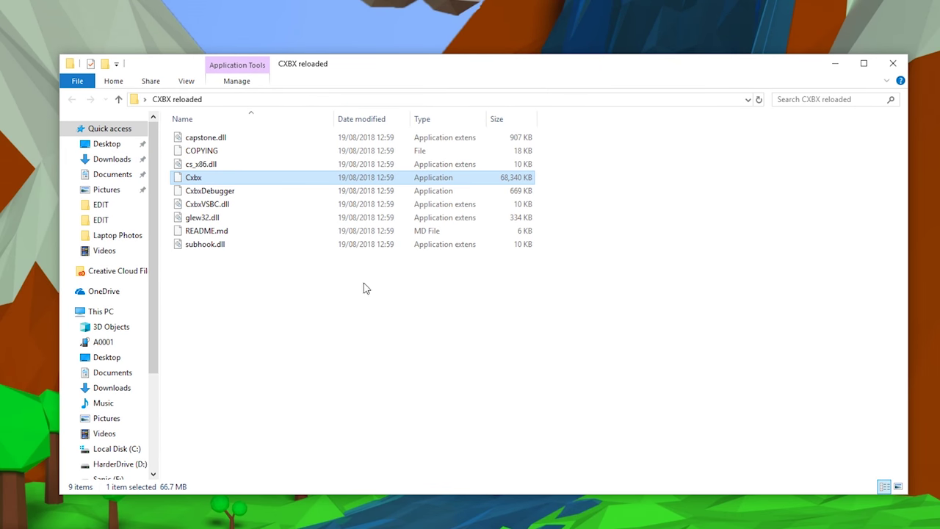
pyautogui.moveTo(617, 328); pyautogui.dragTo(233, 310)
pyautogui.click(214, 183)
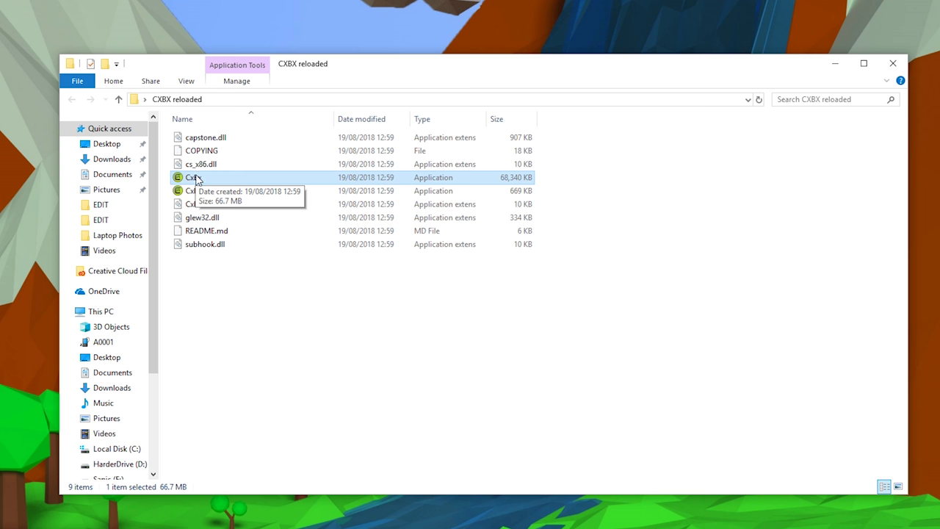
pyautogui.click(229, 192)
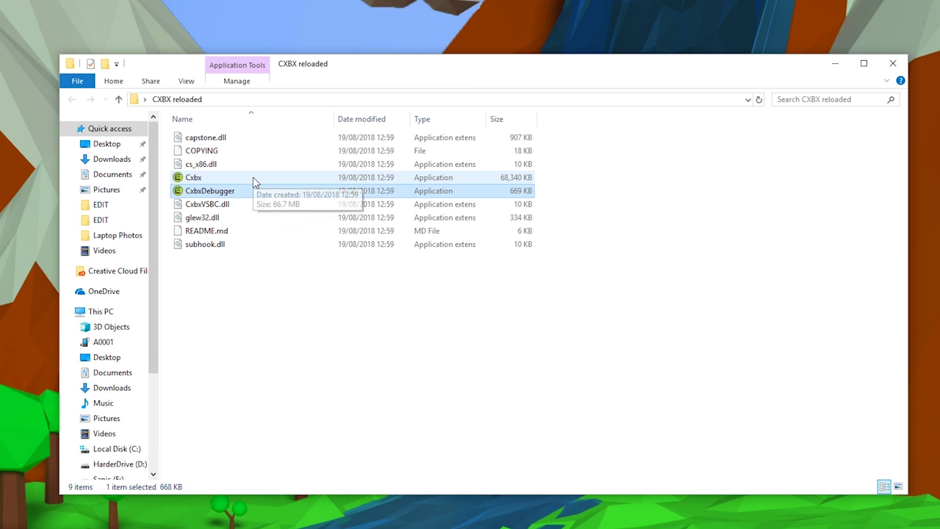
pyautogui.doubleClick(253, 182)
pyautogui.click(488, 260)
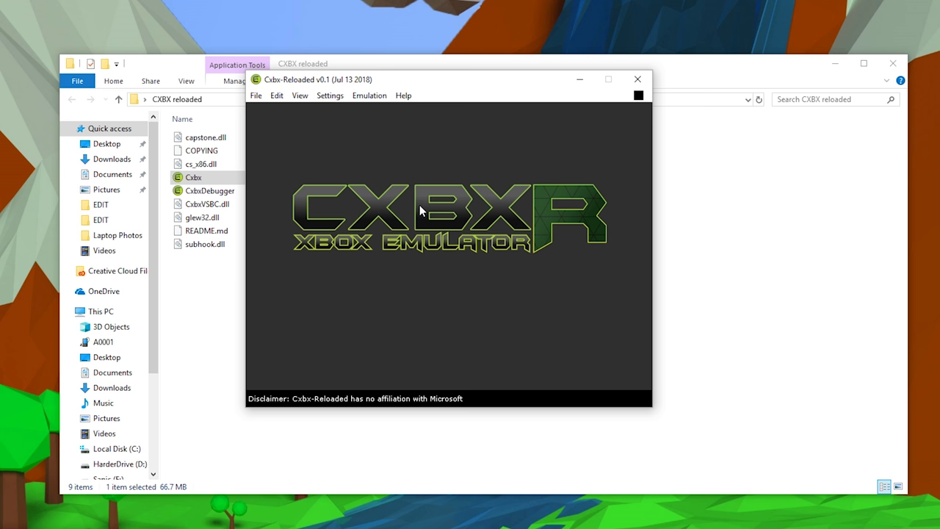
pyautogui.click(192, 179)
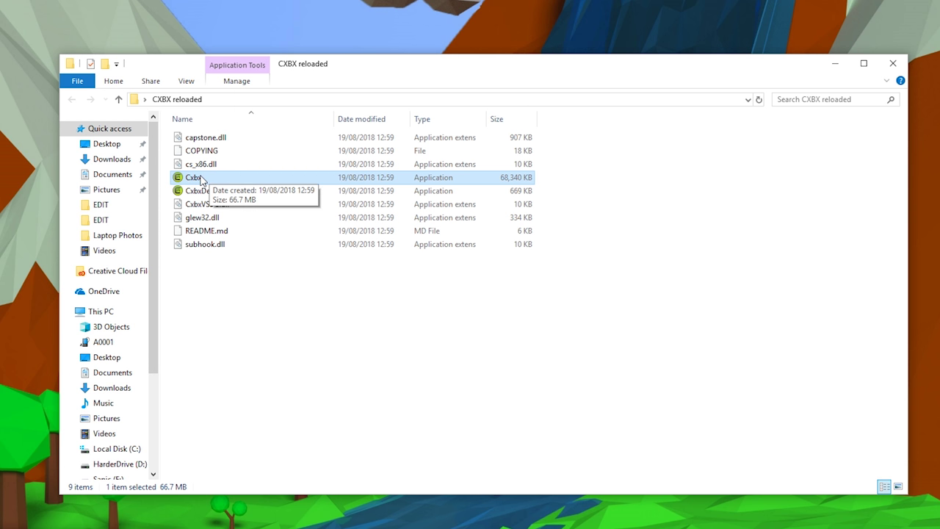
pyautogui.click(835, 63)
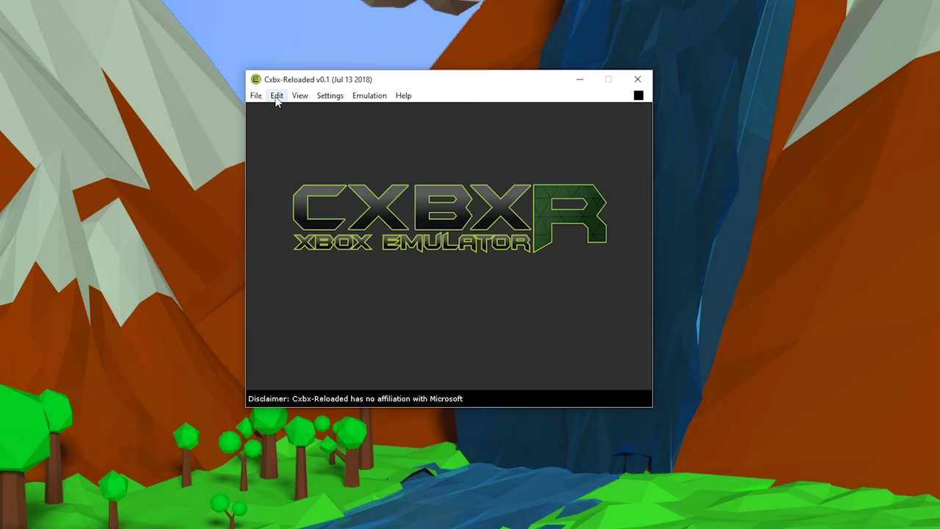
pyautogui.click(277, 96)
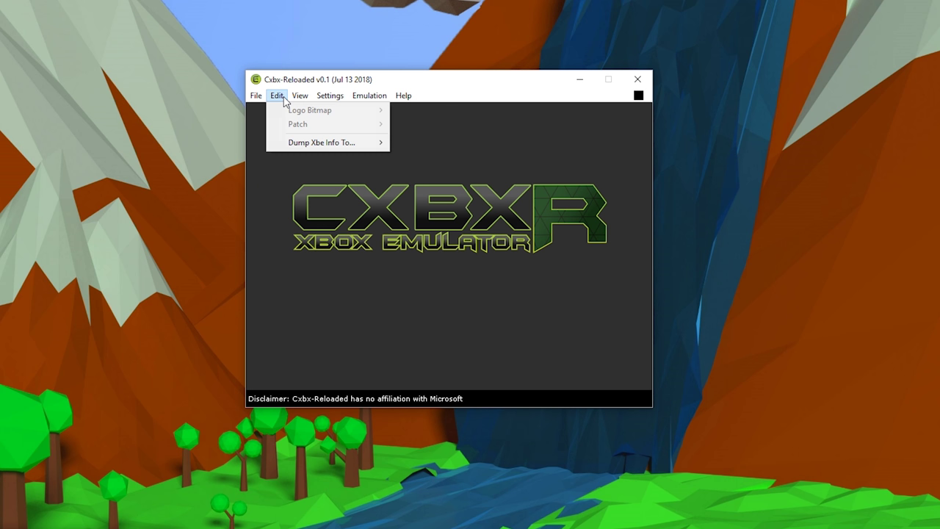
pyautogui.click(330, 96)
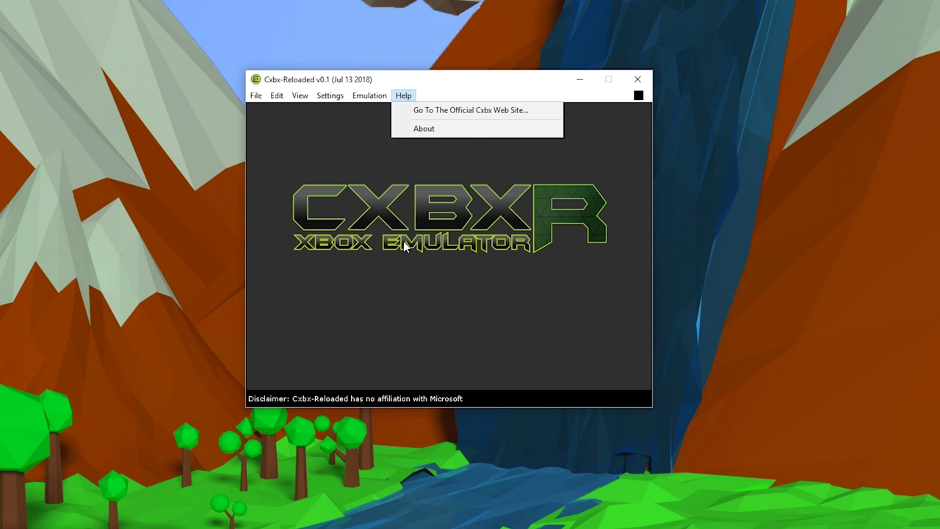
pyautogui.click(397, 276)
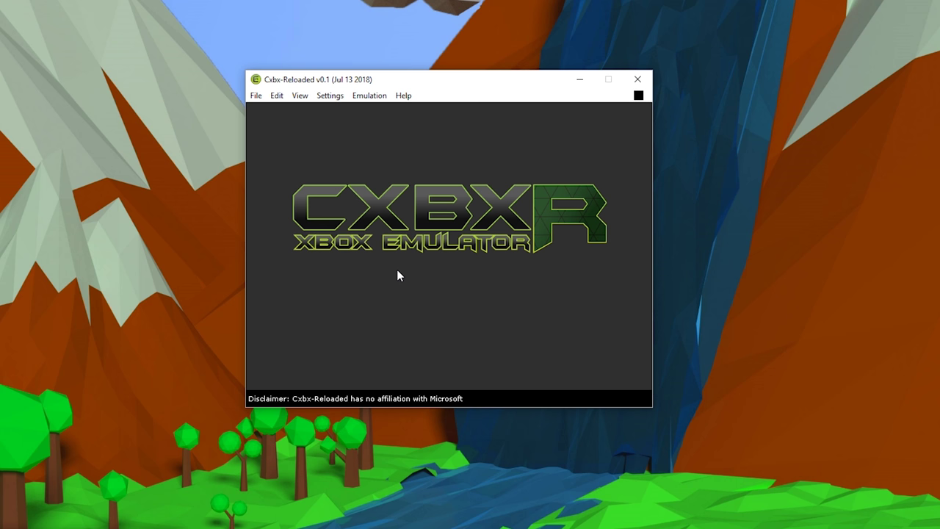
# Minimize the emulator and point out the Jet Set Radio Future and Otogi - Myth of Demons 7z archives on the desktop
pyautogui.click(579, 77)
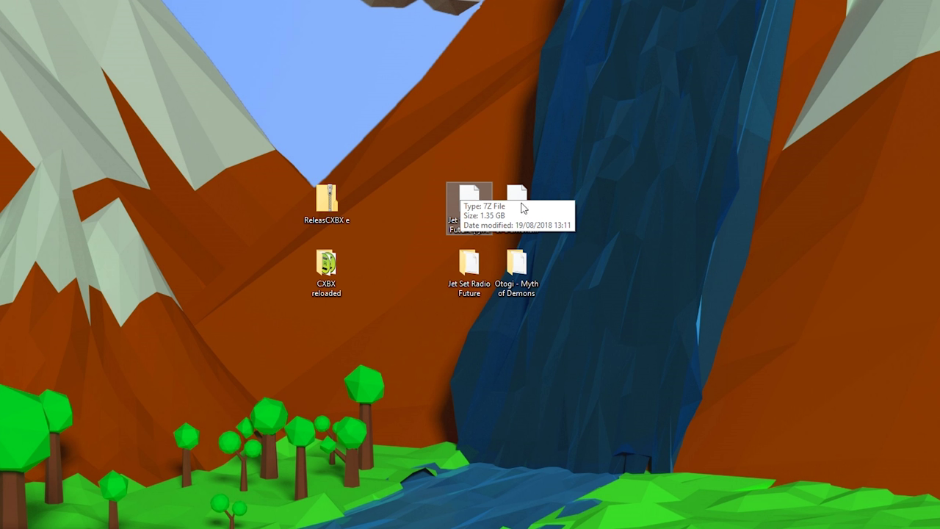
pyautogui.click(626, 157)
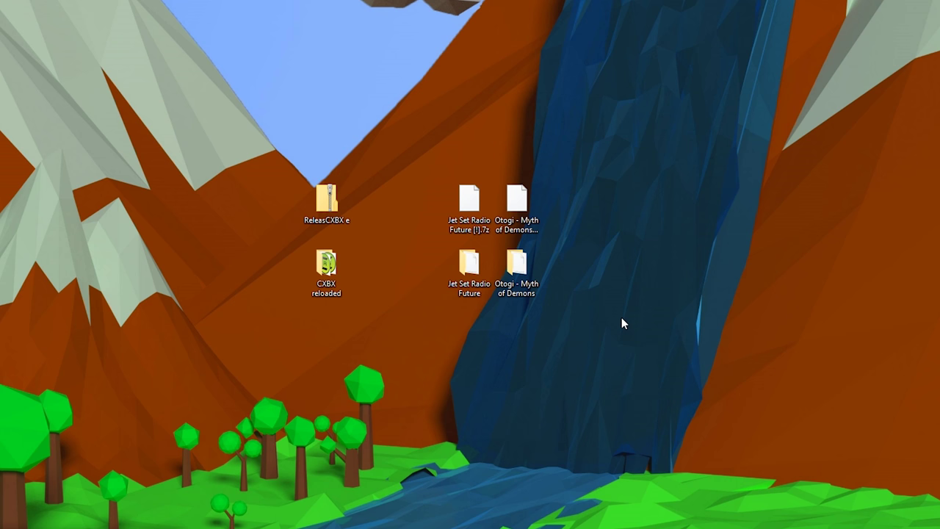
pyautogui.moveTo(431, 121); pyautogui.dragTo(460, 215)
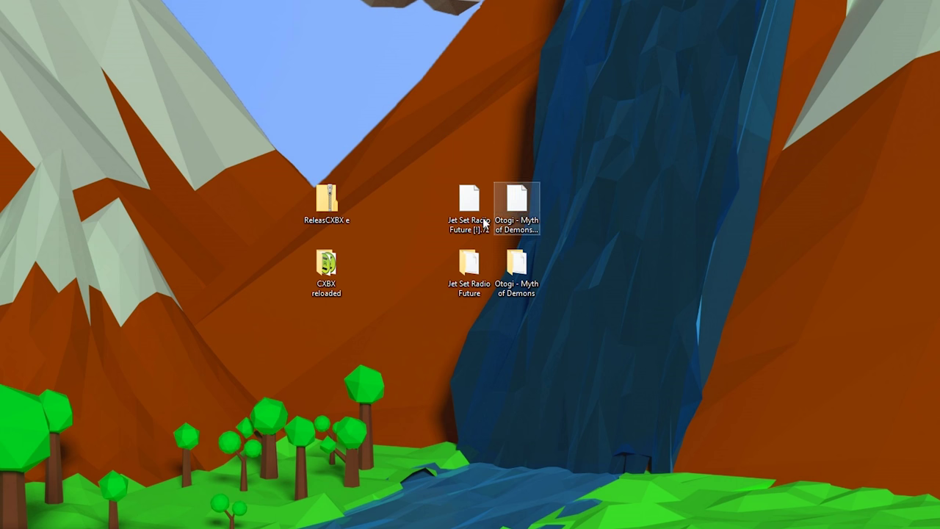
pyautogui.click(516, 209)
pyautogui.click(616, 232)
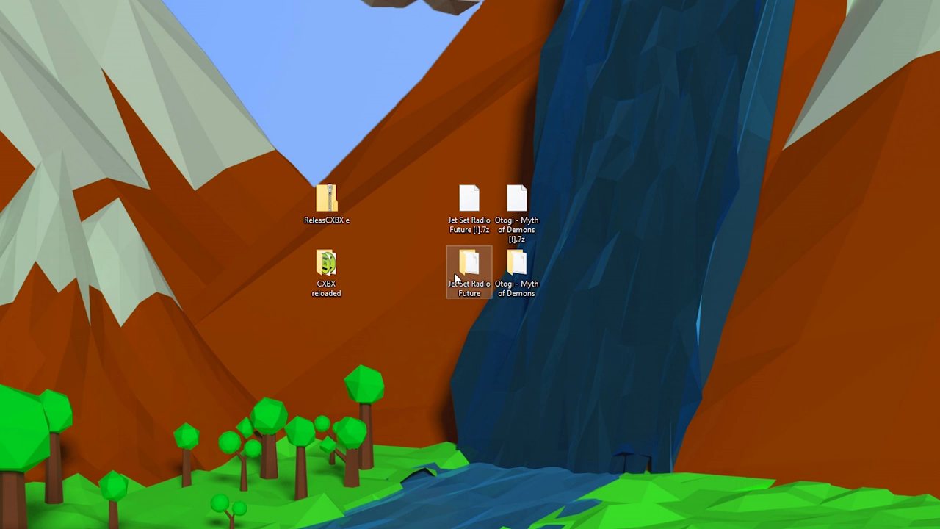
# Inspect default.xbe and the Media subfolders in the extracted Jet Set Radio Future folder, and close the window
pyautogui.doubleClick(473, 264)
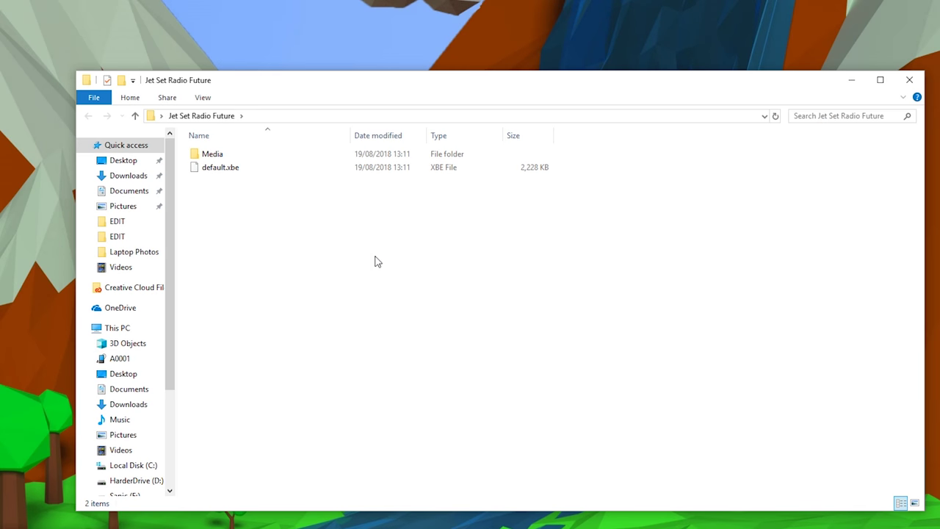
pyautogui.click(226, 174)
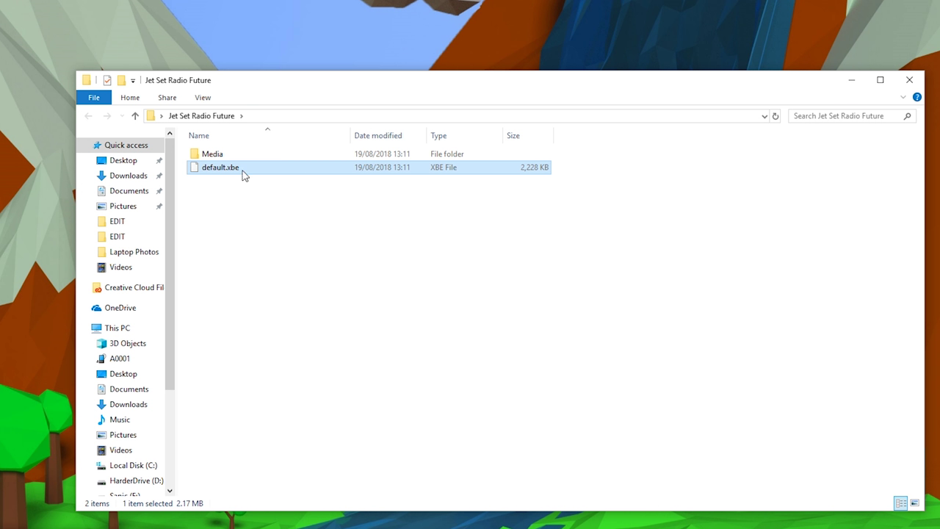
pyautogui.doubleClick(212, 155)
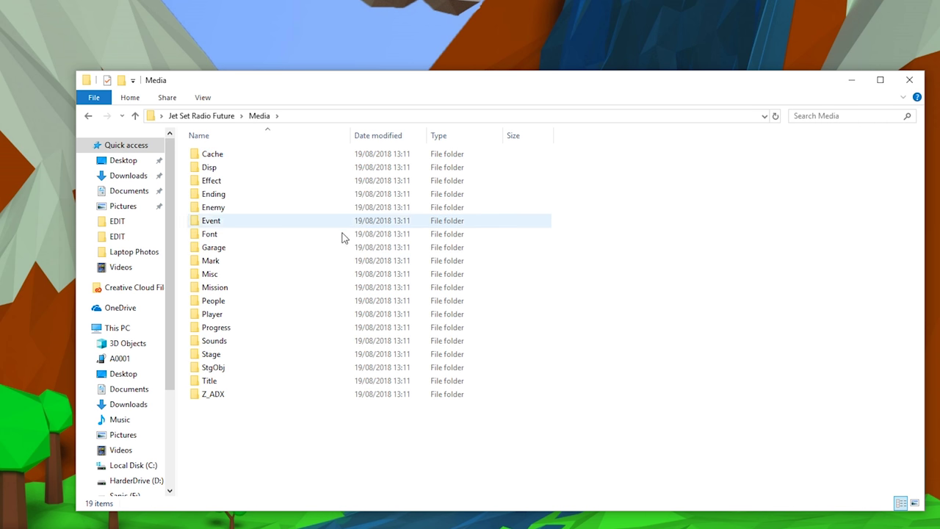
pyautogui.moveTo(598, 452); pyautogui.dragTo(268, 147)
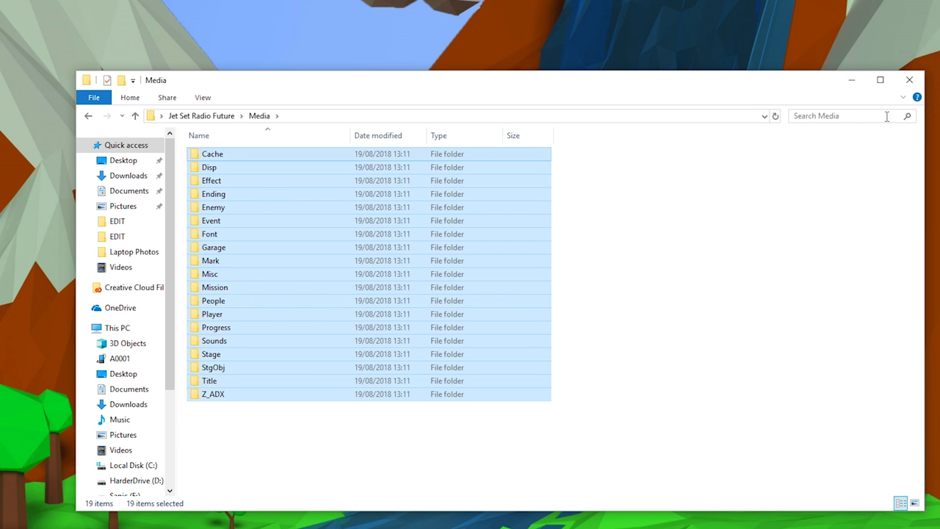
pyautogui.click(909, 79)
# Open the extracted Otogi - Myth of Demons folder and select all its subfolders from chr to StaffRoll
pyautogui.doubleClick(516, 261)
pyautogui.moveTo(407, 404); pyautogui.dragTo(237, 174)
pyautogui.click(237, 174)
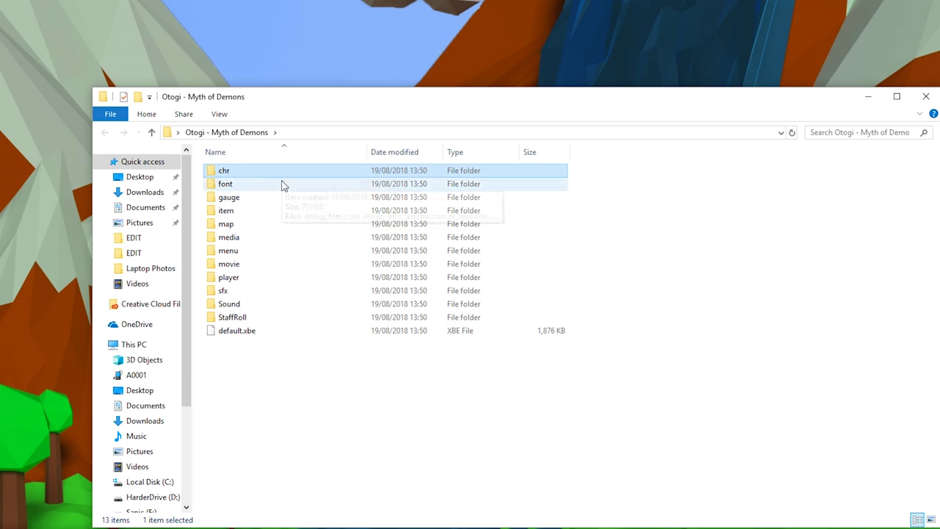
pyautogui.keyDown('shift'); pyautogui.click(232, 317); pyautogui.keyUp('shift')
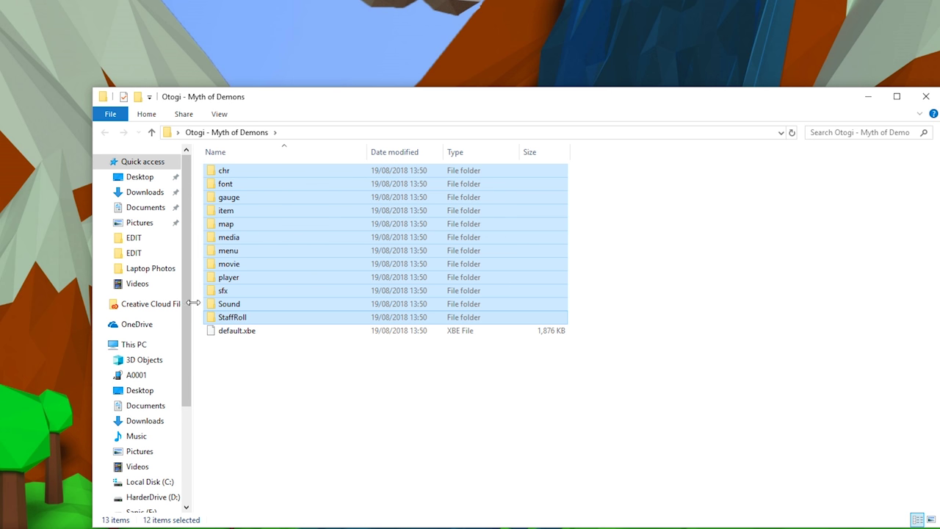
# Point out default.xbe in the extracted Otogi - Myth of Demons folder and close the folder window
pyautogui.click(244, 335)
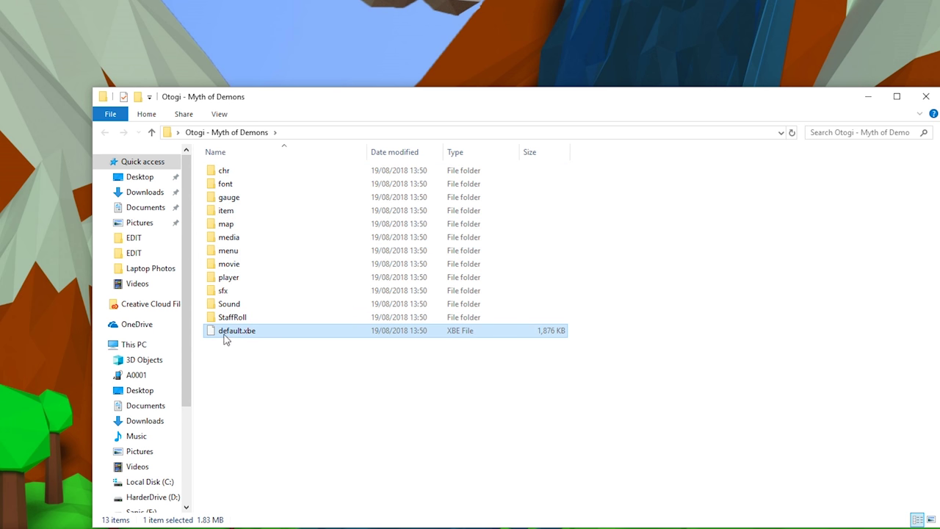
pyautogui.click(925, 97)
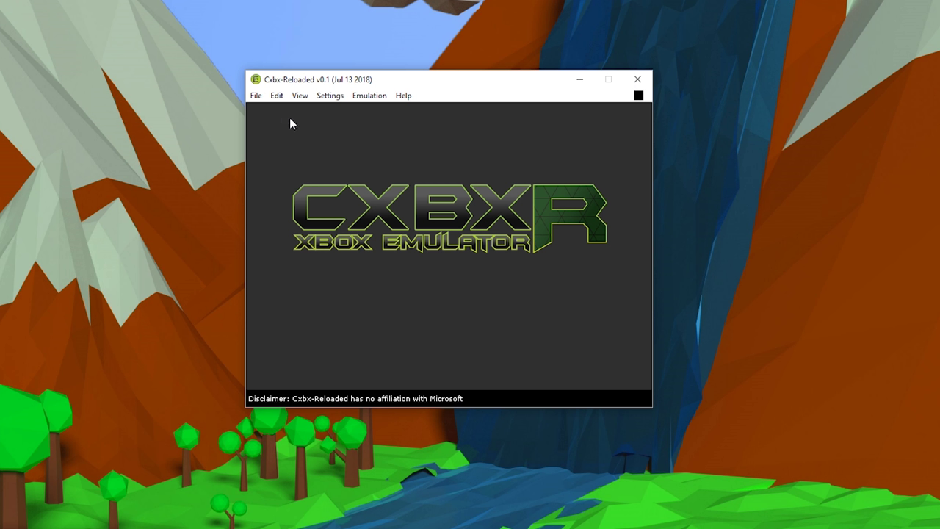
# Load default.xbe from the Jet Set Radio Future folder on the desktop into the emulator
pyautogui.click(256, 95)
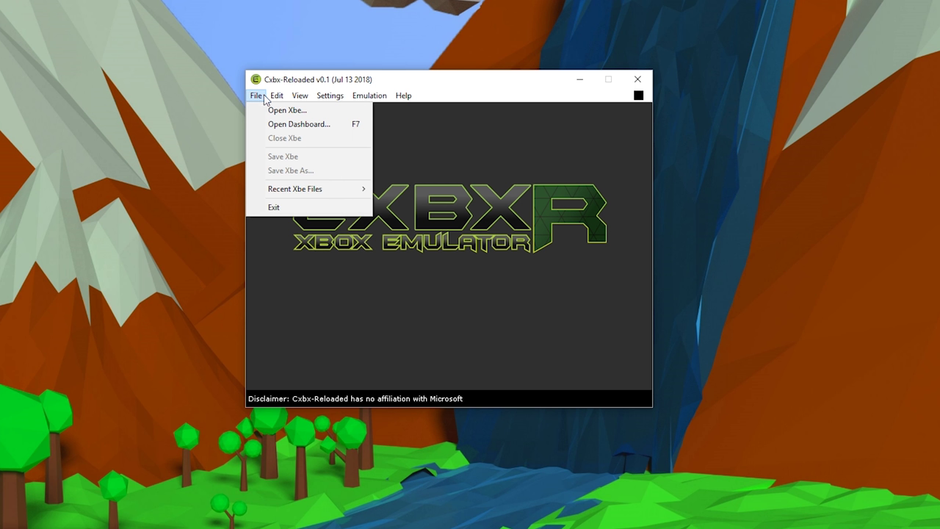
pyautogui.click(263, 110)
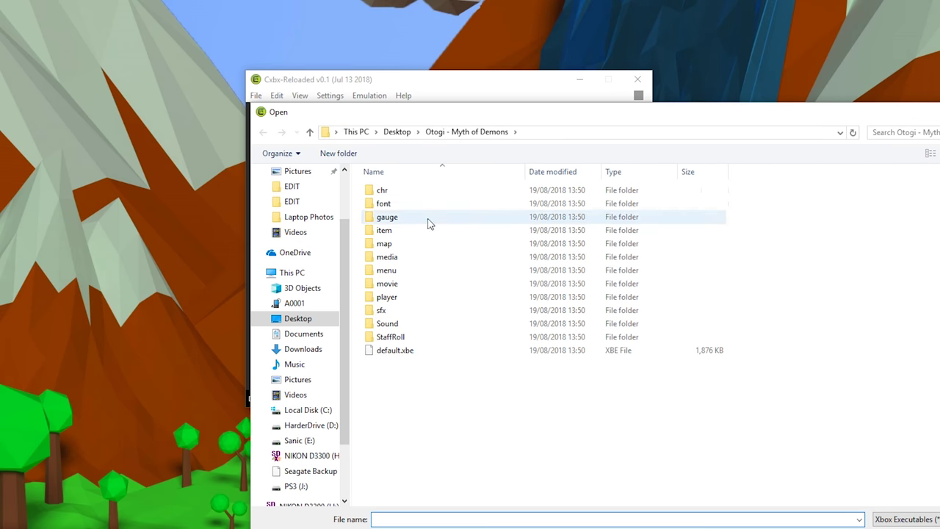
pyautogui.click(291, 318)
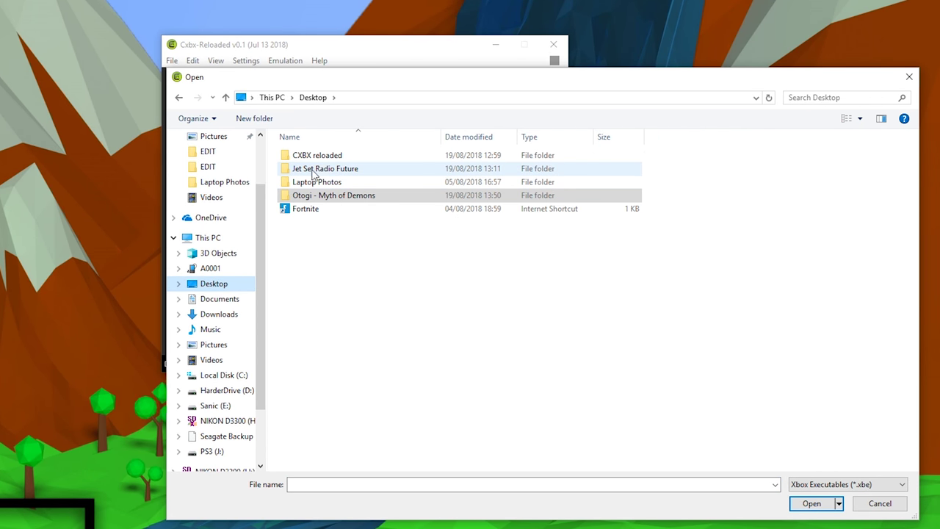
pyautogui.doubleClick(316, 169)
pyautogui.click(311, 170)
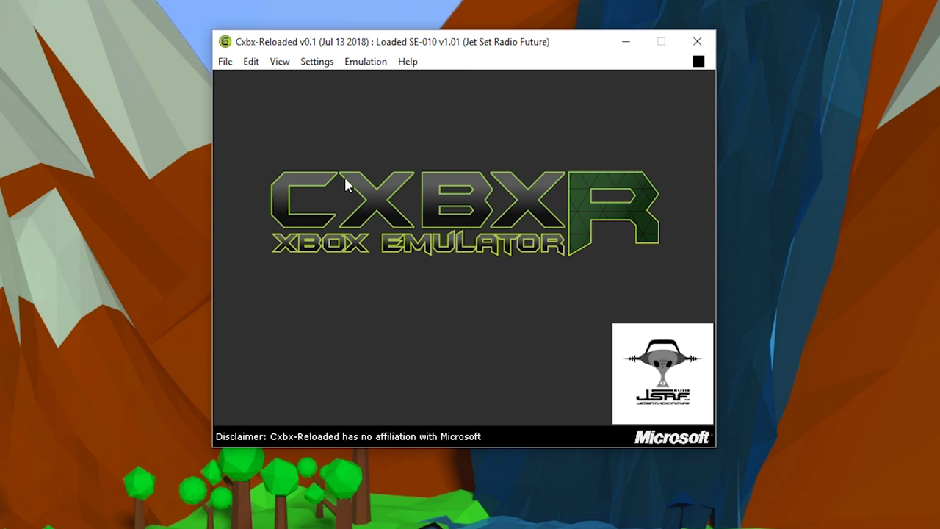
# Review the emulator's configuration options and the Xbox controller to host port mapping, leaving the mapping without applying changes
pyautogui.click(317, 64)
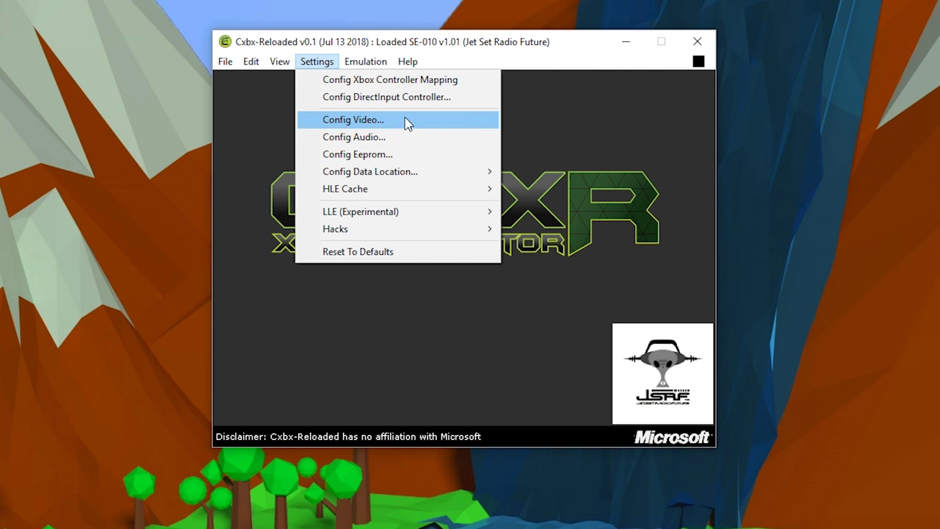
pyautogui.click(617, 129)
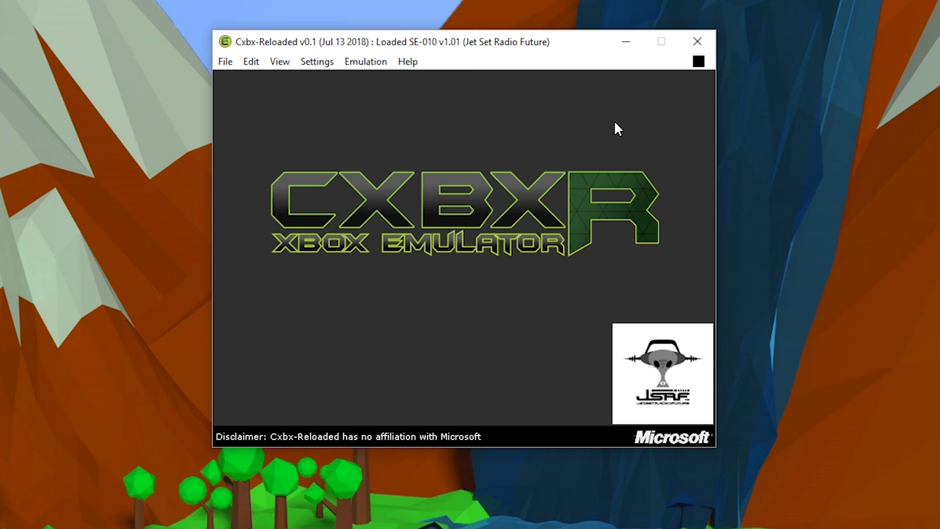
pyautogui.click(327, 64)
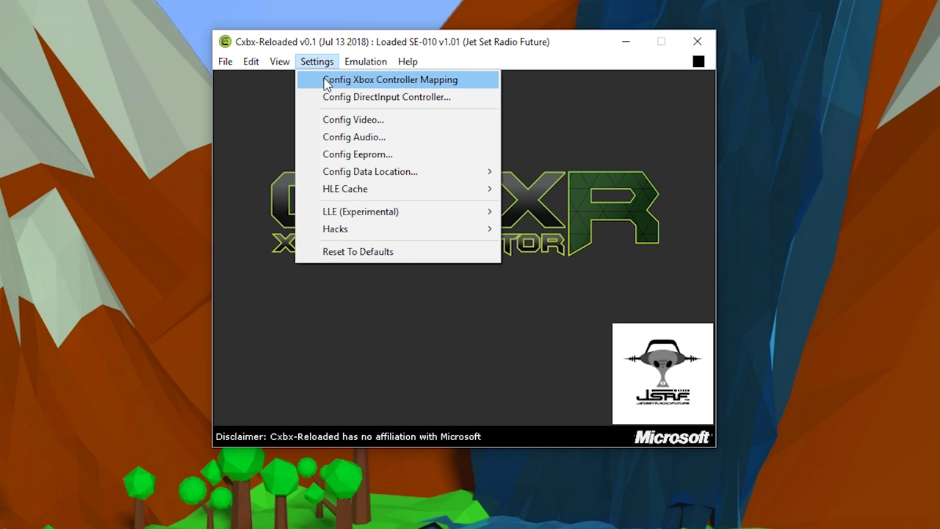
pyautogui.click(380, 82)
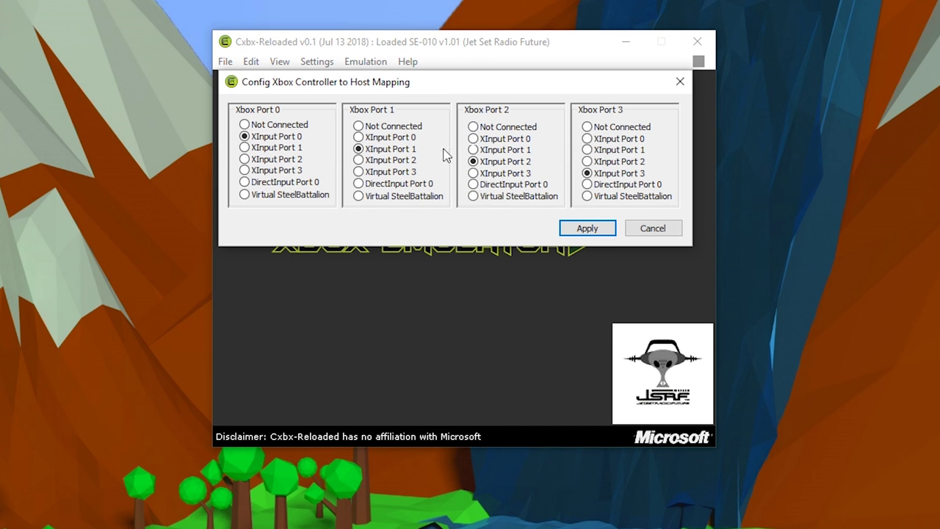
pyautogui.click(653, 229)
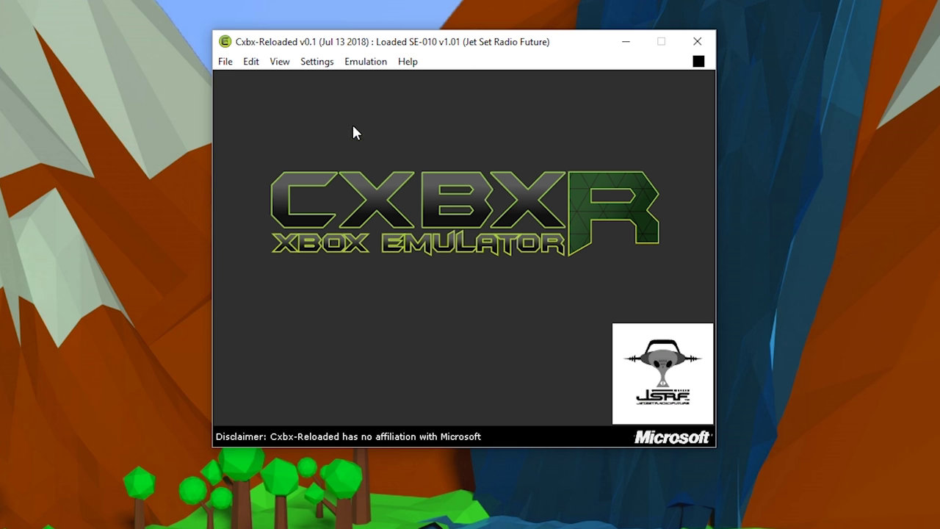
# Start emulating Jet Set Radio Future and advance past the title screen and character dialogue into gameplay
pyautogui.click(365, 62)
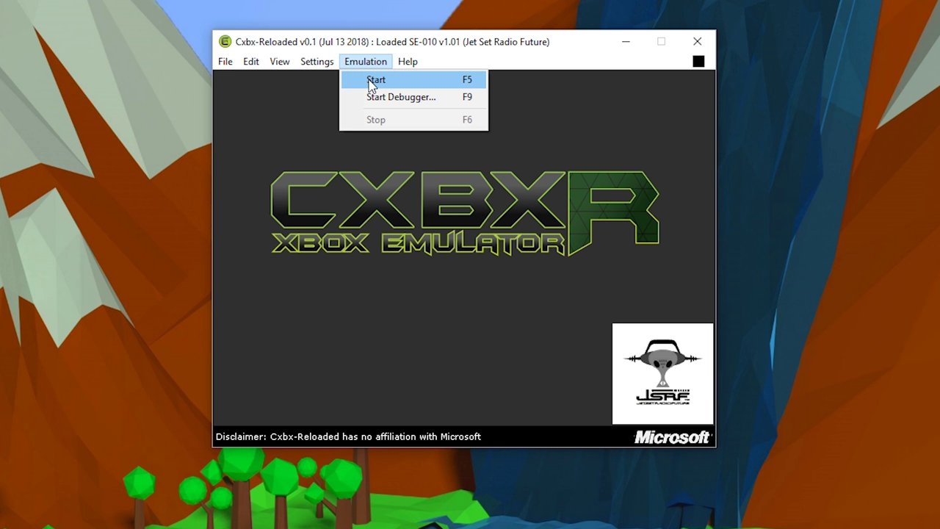
pyautogui.click(371, 83)
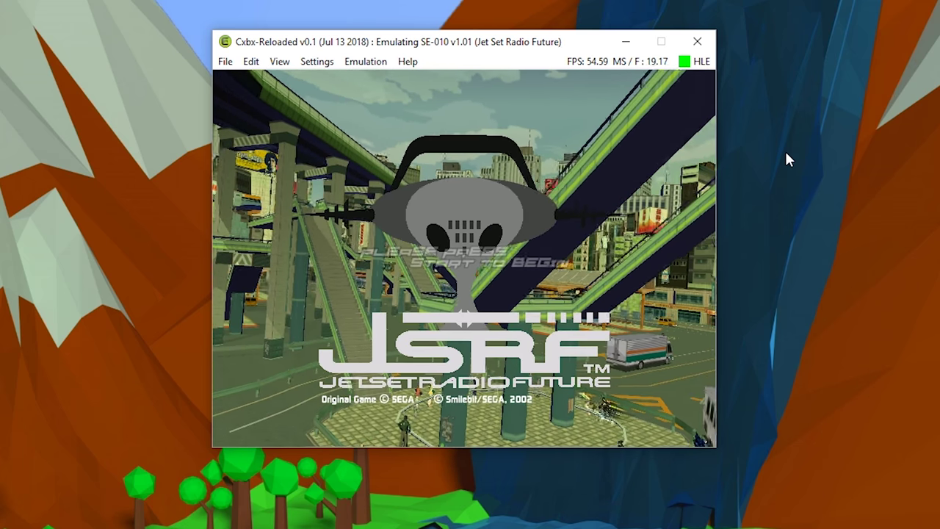
pyautogui.press('Return')
pyautogui.press('Return')
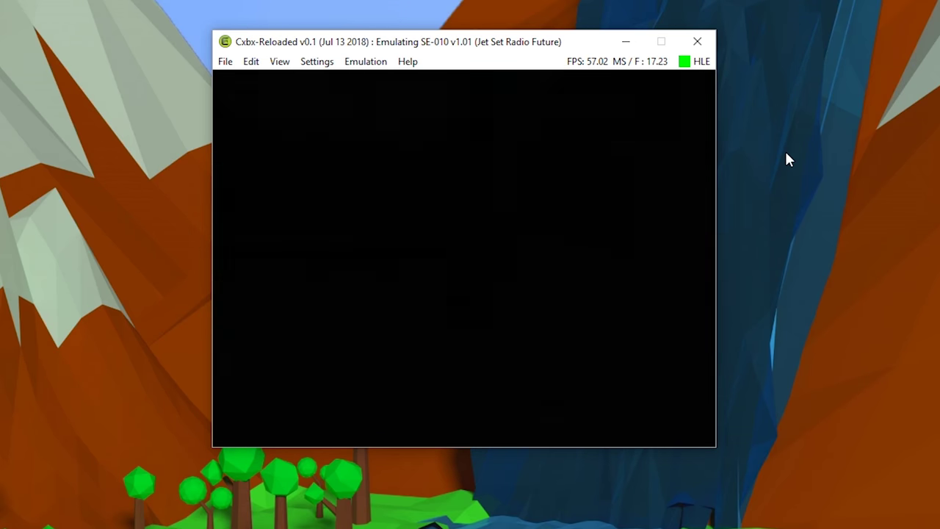
pyautogui.press('Return')
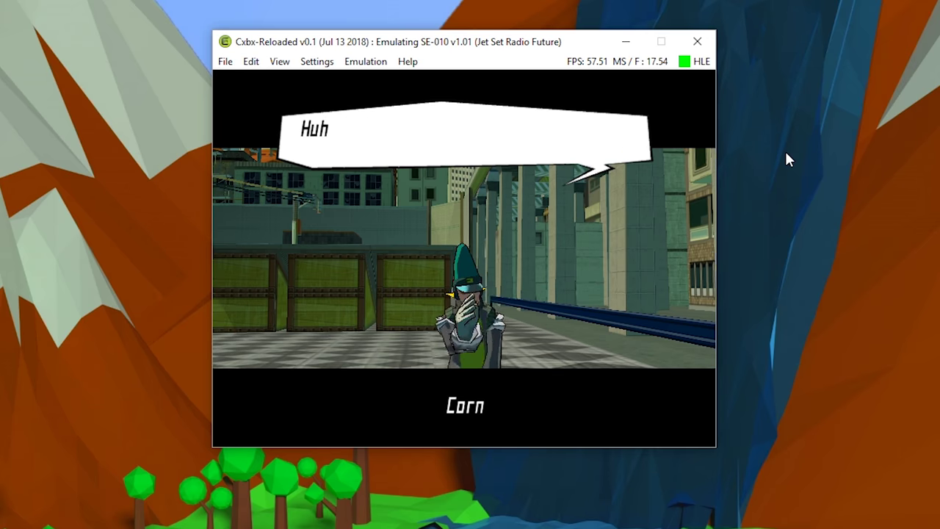
pyautogui.press('Return')
pyautogui.press('Return')
pyautogui.press('Return')
pyautogui.press('Return')
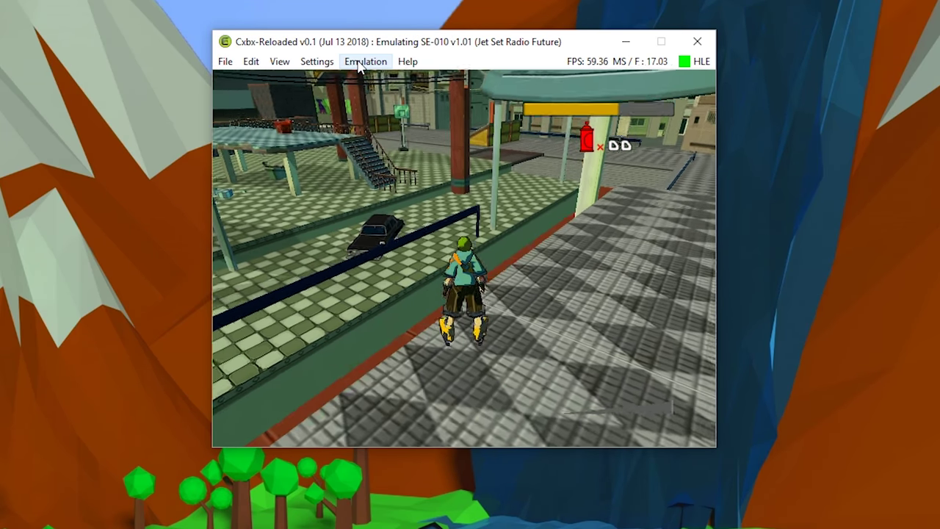
# Stop the Jet Set Radio Future emulation and load default.xbe from the Otogi - Myth of Demons folder on the desktop
pyautogui.click(365, 61)
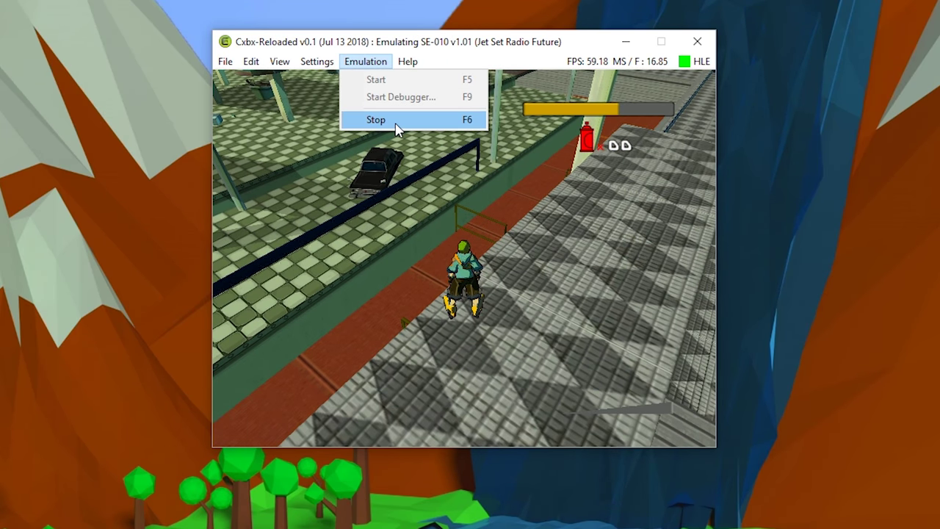
pyautogui.click(396, 120)
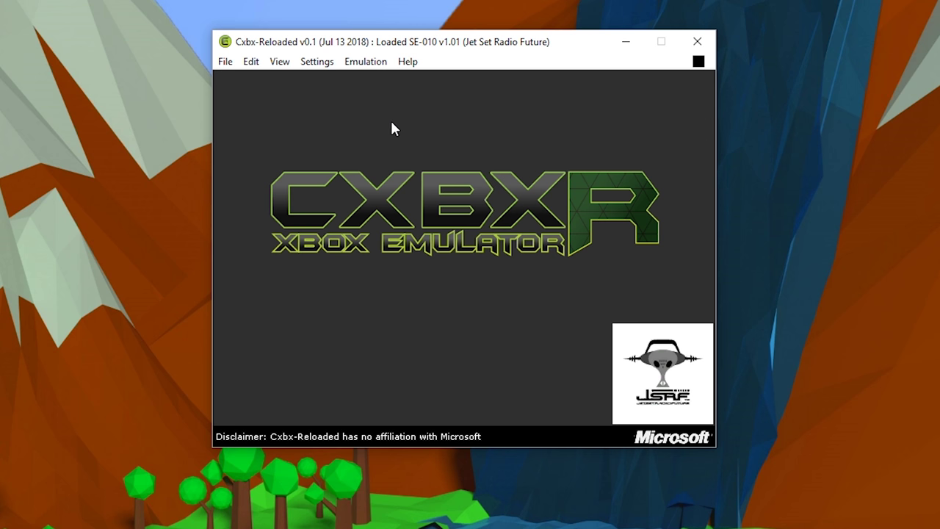
pyautogui.click(225, 62)
pyautogui.click(242, 81)
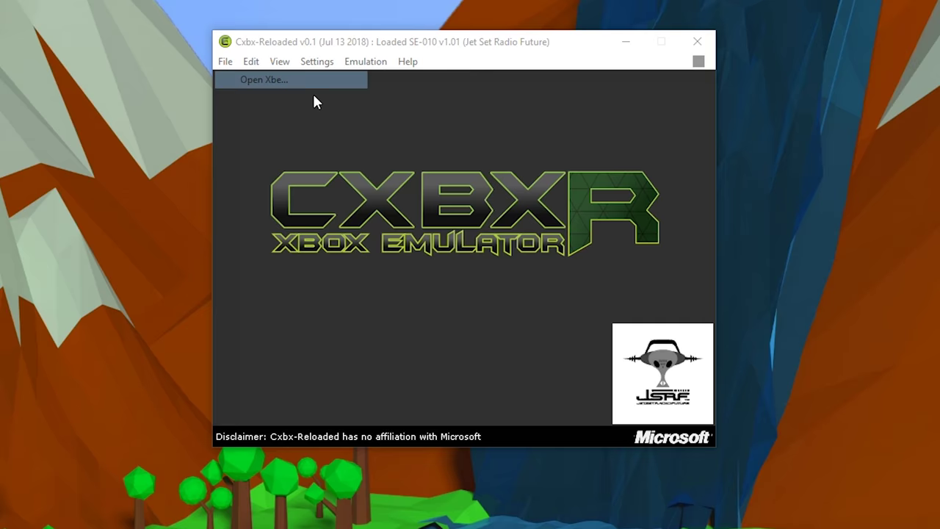
pyautogui.click(399, 110)
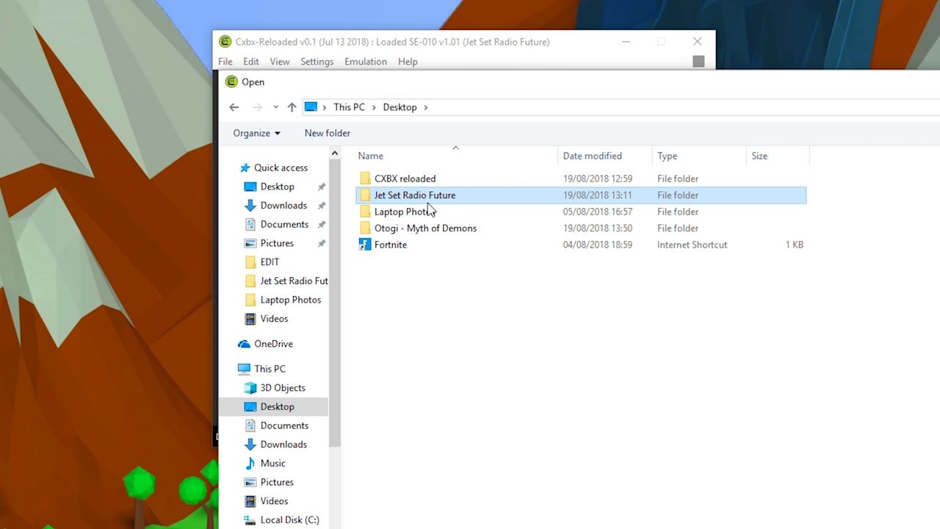
pyautogui.click(421, 232)
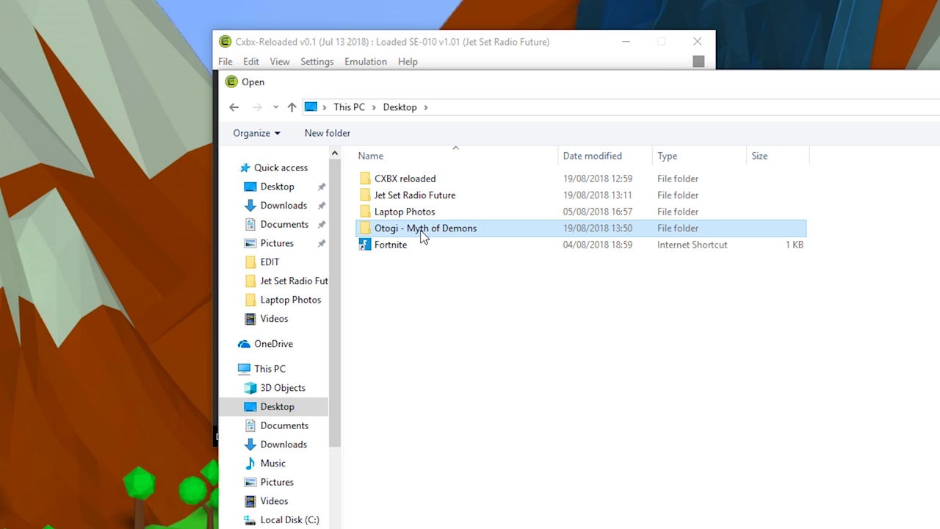
pyautogui.doubleClick(422, 232)
pyautogui.click(413, 377)
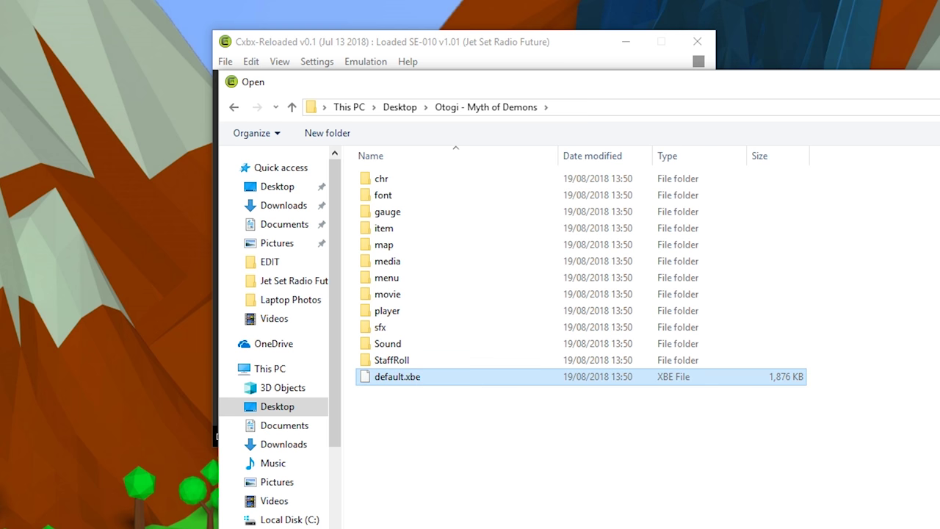
pyautogui.press('Return')
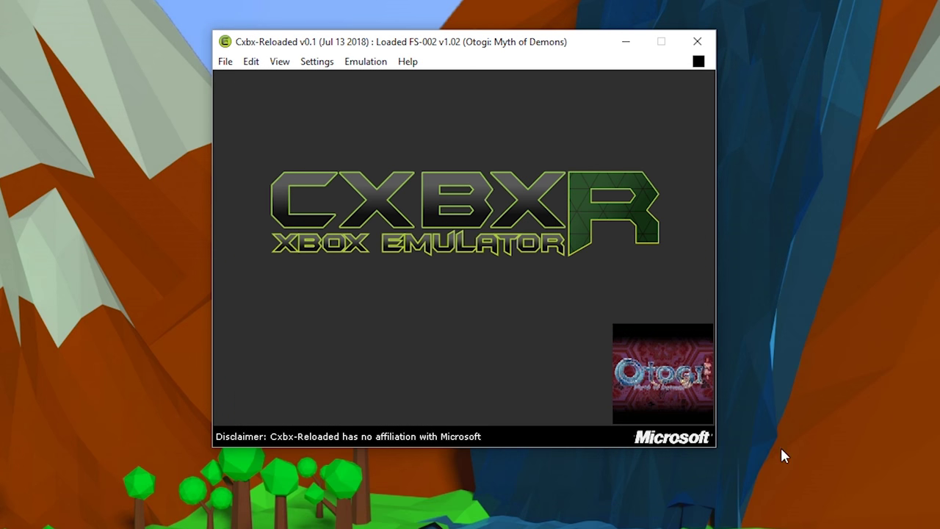
# Start emulating Otogi: Myth of Demons and advance from the title screen through the opening screens to level loading
pyautogui.click(364, 66)
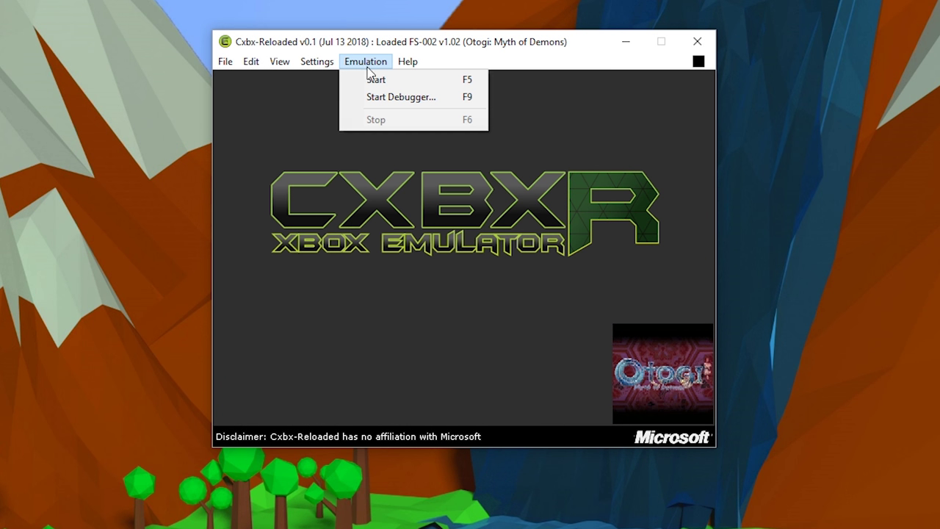
pyautogui.click(377, 80)
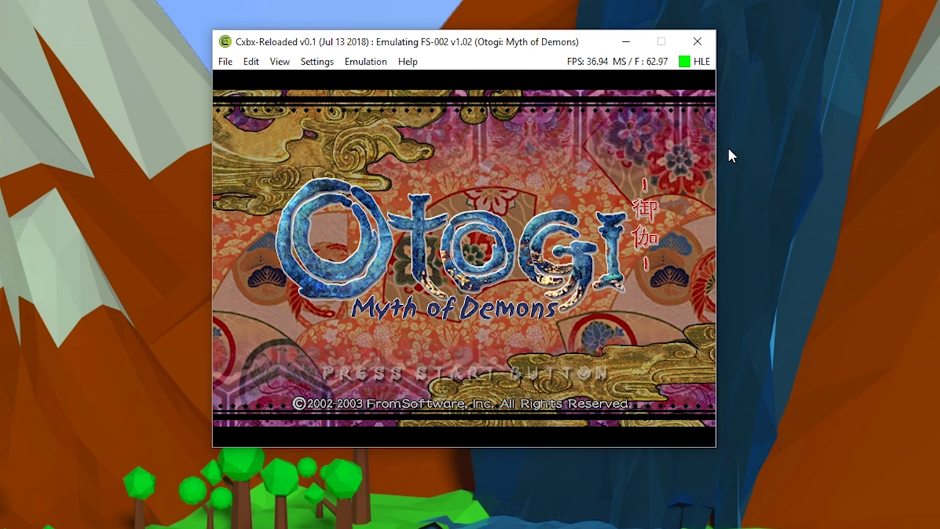
pyautogui.press('Return')
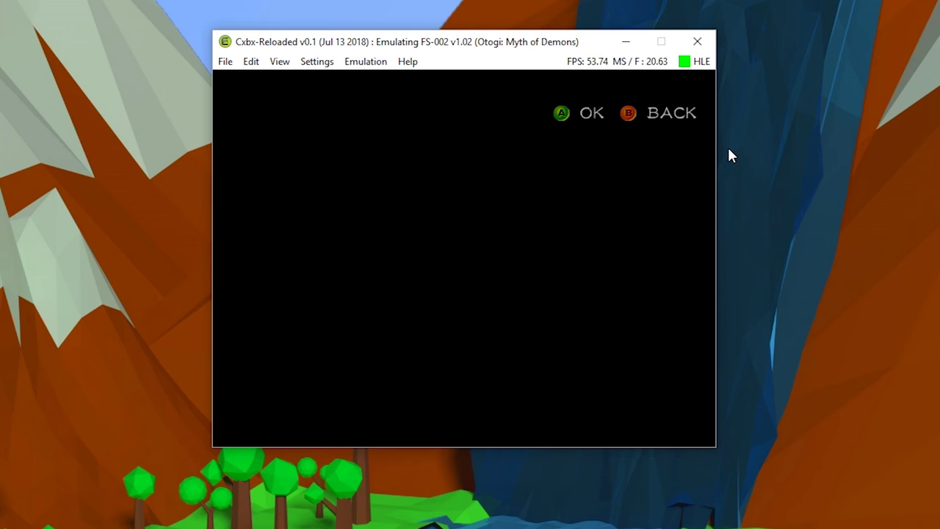
pyautogui.press('Return')
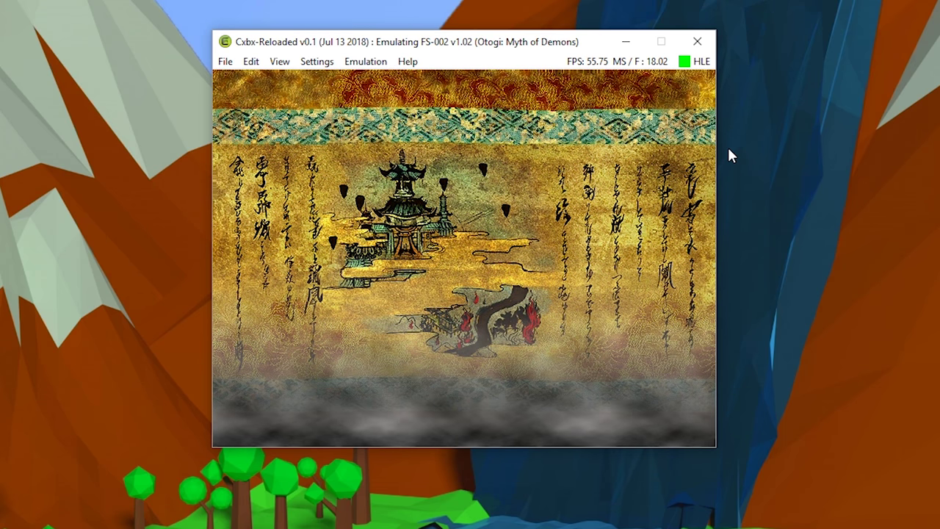
pyautogui.press('Return')
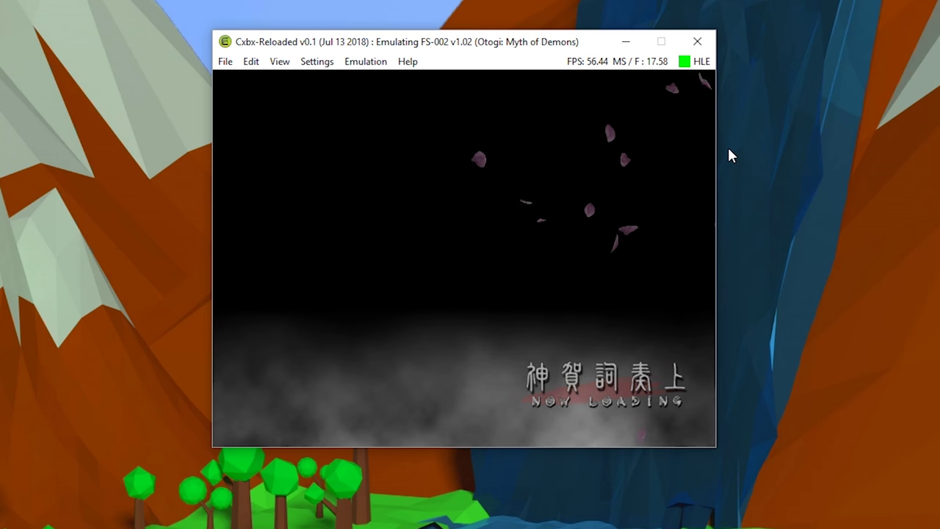